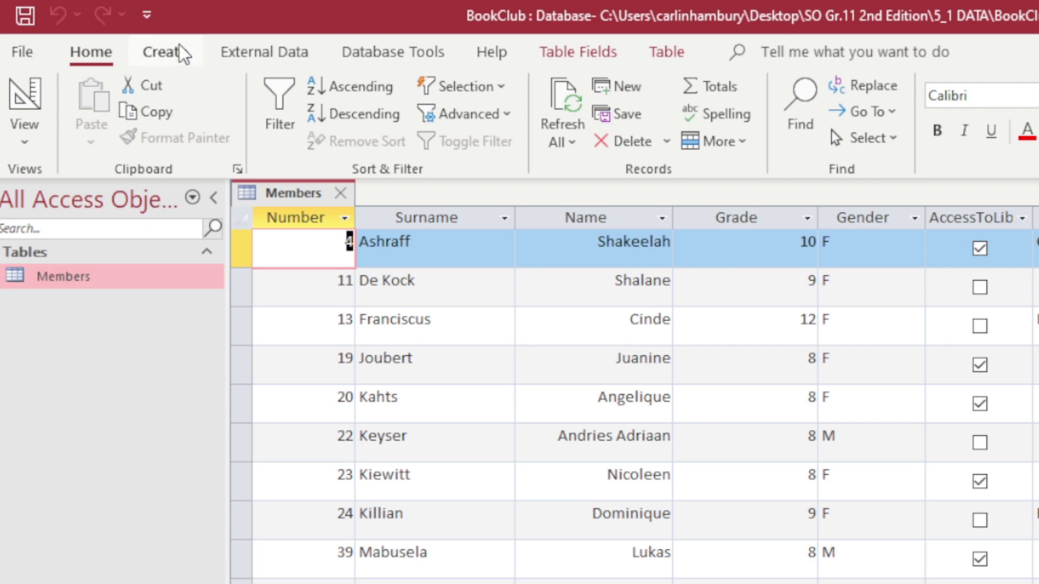
Go to the Create tab to reach the options for new database objects
left_click(179, 50)
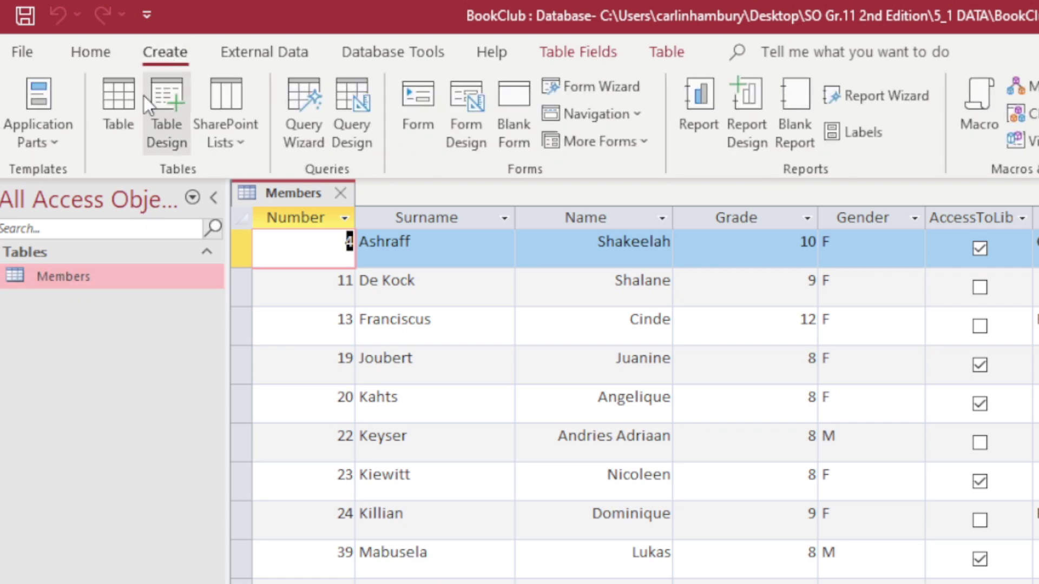
Insert a blank Table1, select it in the Navigation Pane, and show the View choices
left_click(124, 116)
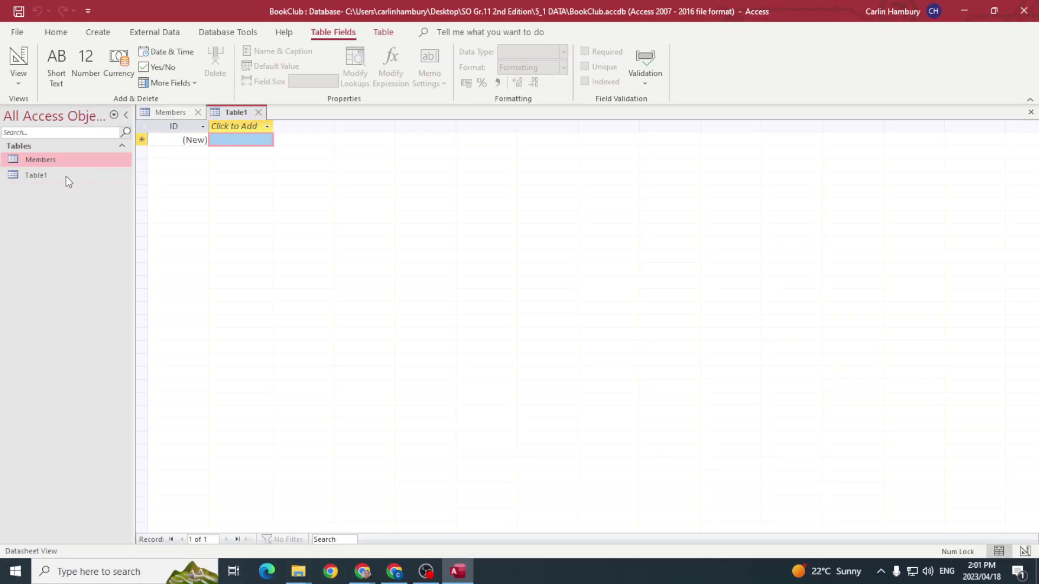
left_click(83, 307)
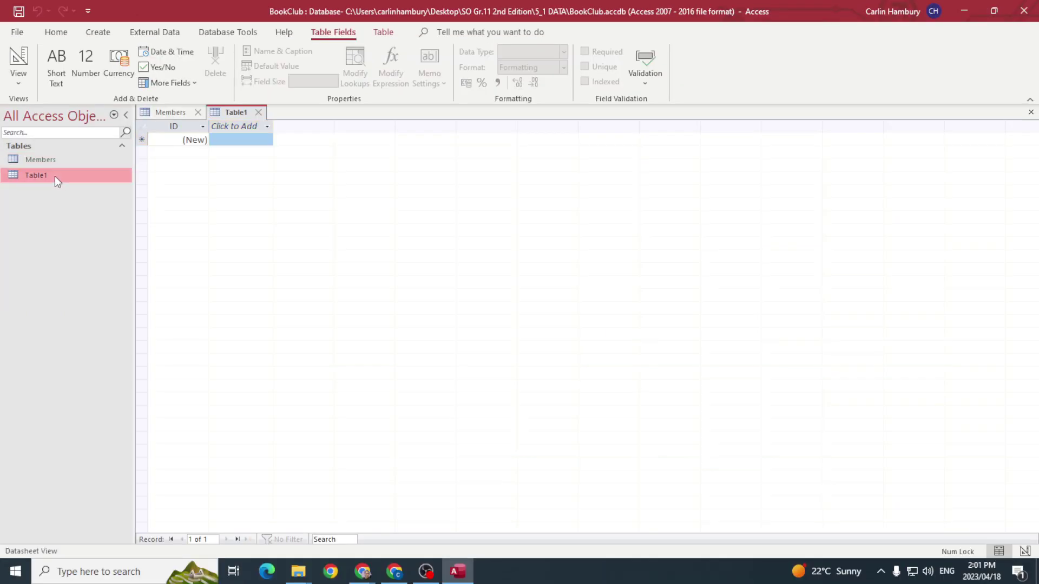
right_click(43, 180)
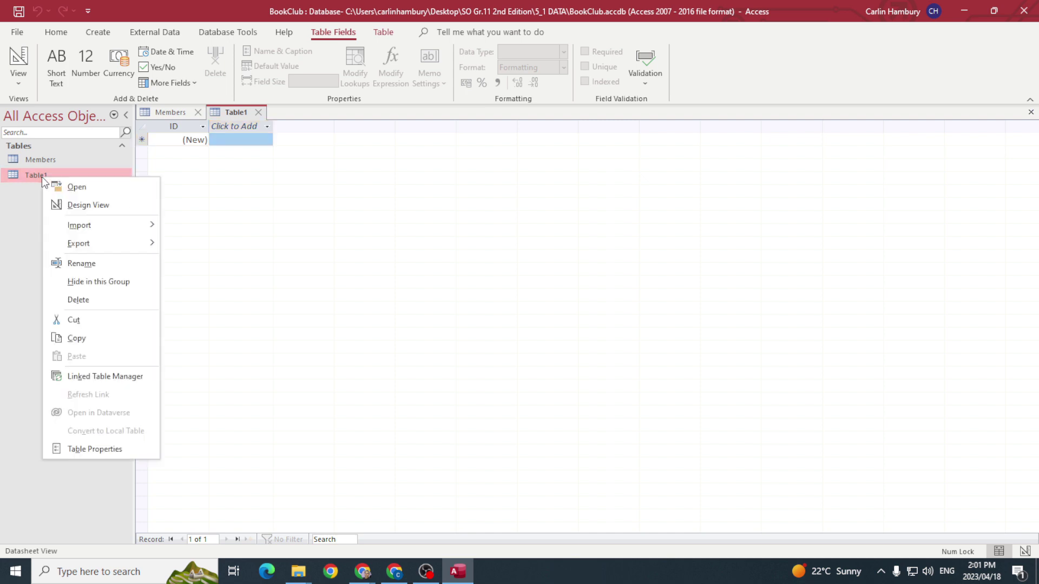
left_click(24, 85)
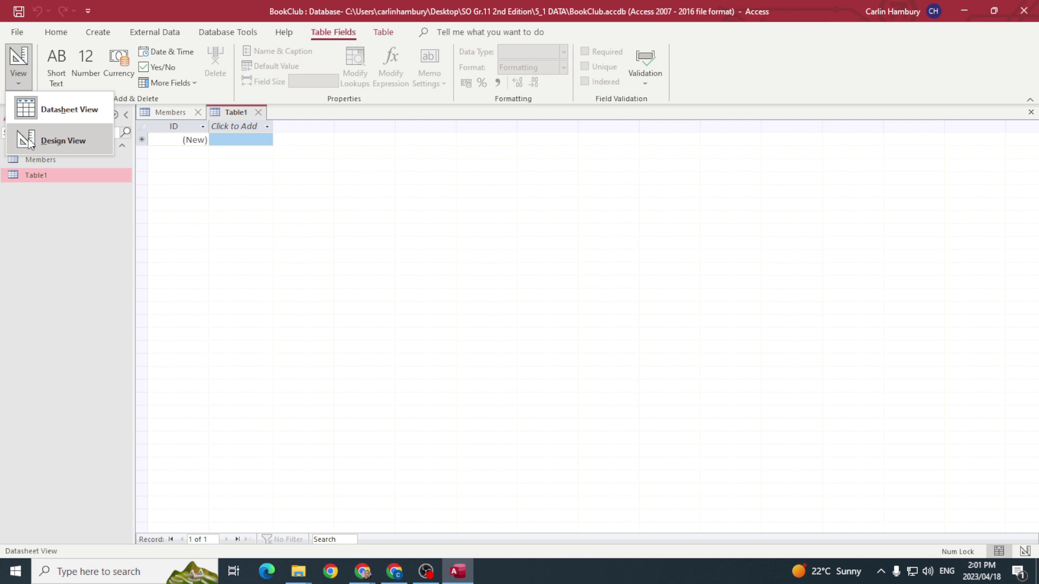
Switch Table1 to Design View, saving it as 'Test Table'
left_click(28, 138)
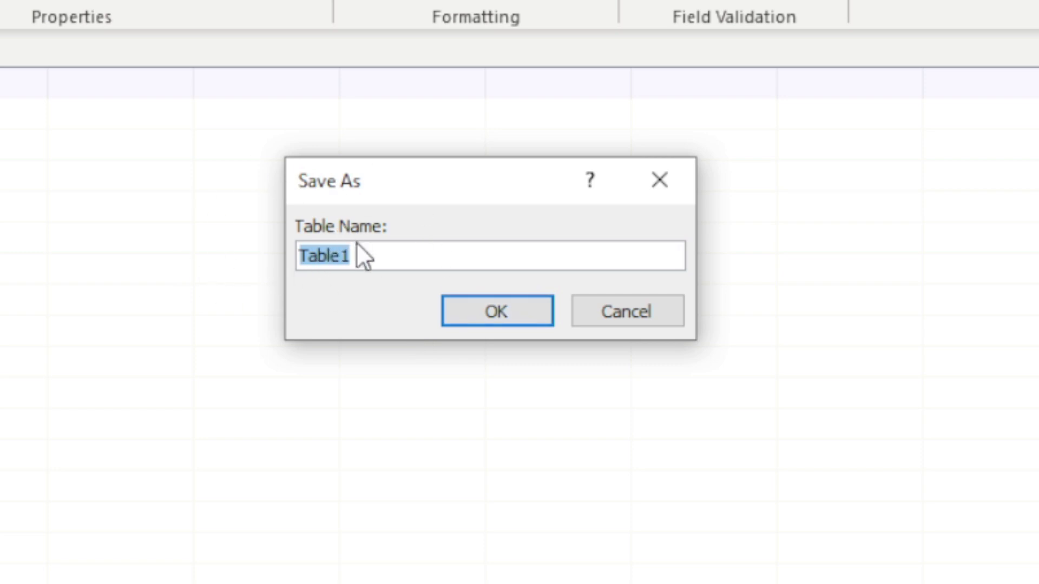
type("Te")
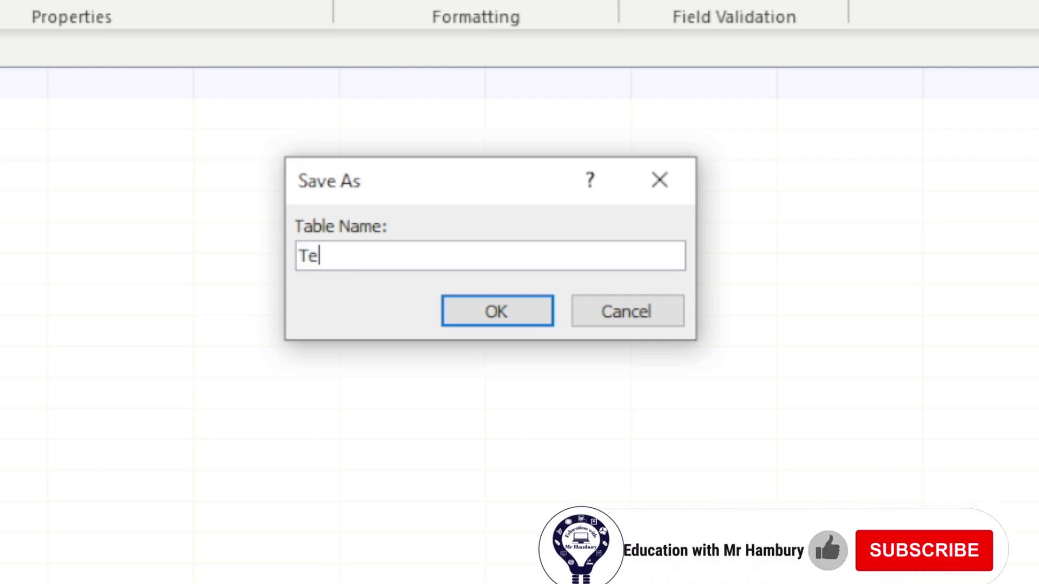
type("st Table")
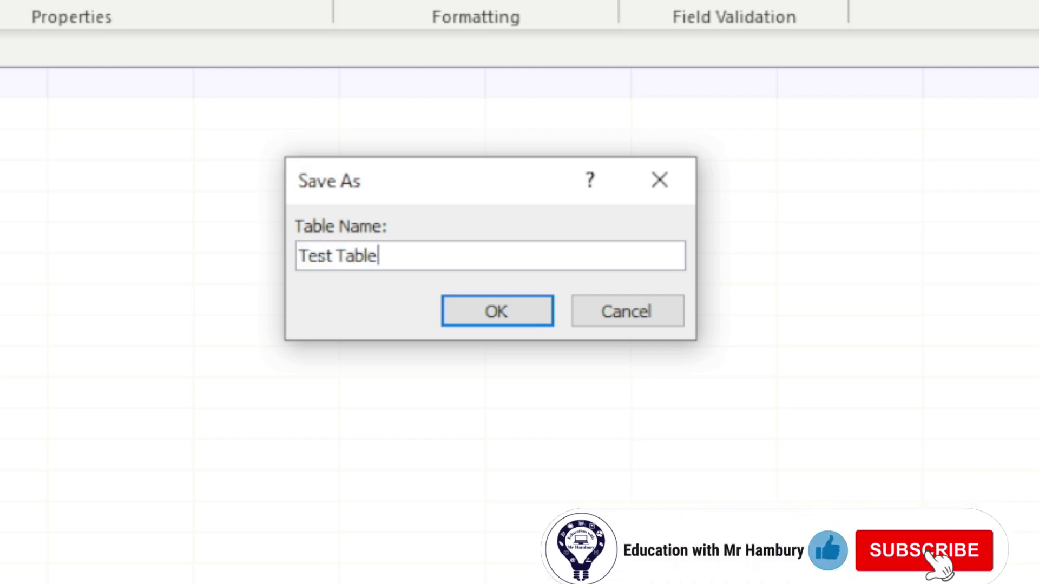
key("Return")
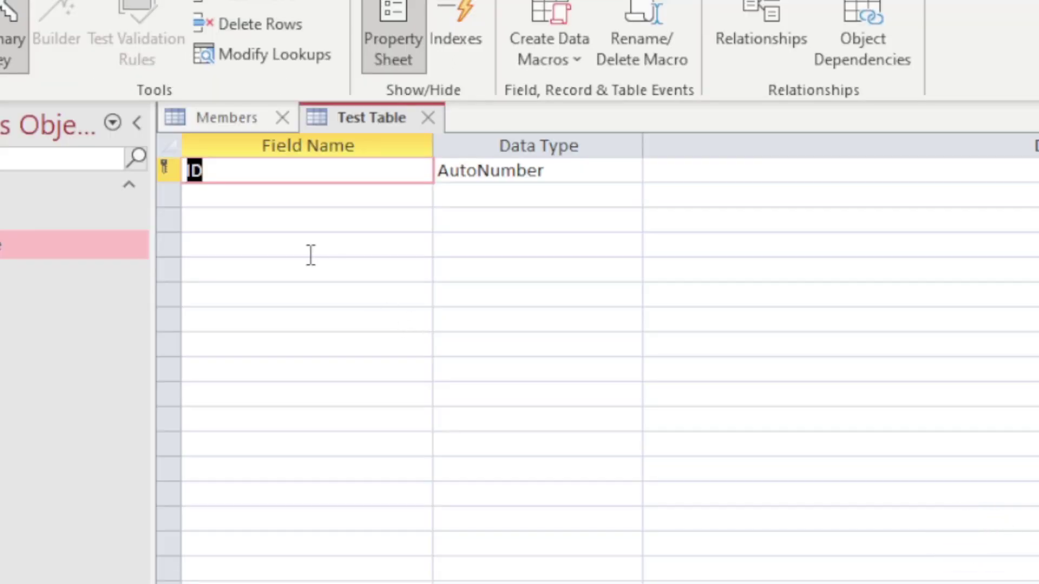
Add a 'First Name' field below ID, keeping the default Short Text data type
left_click(262, 197)
left_click(254, 223)
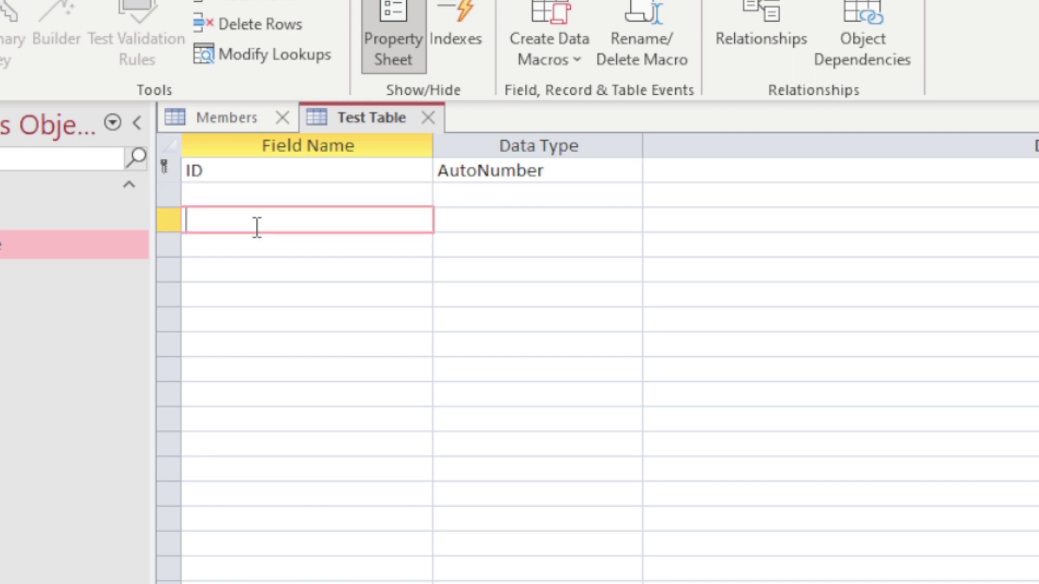
left_click(262, 197)
type("Fi")
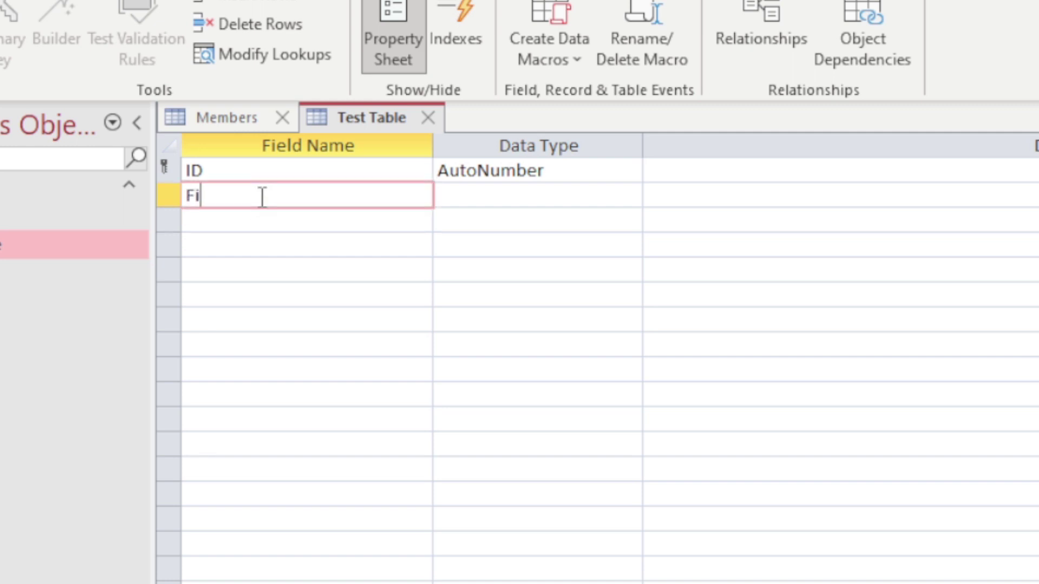
type("rst Name")
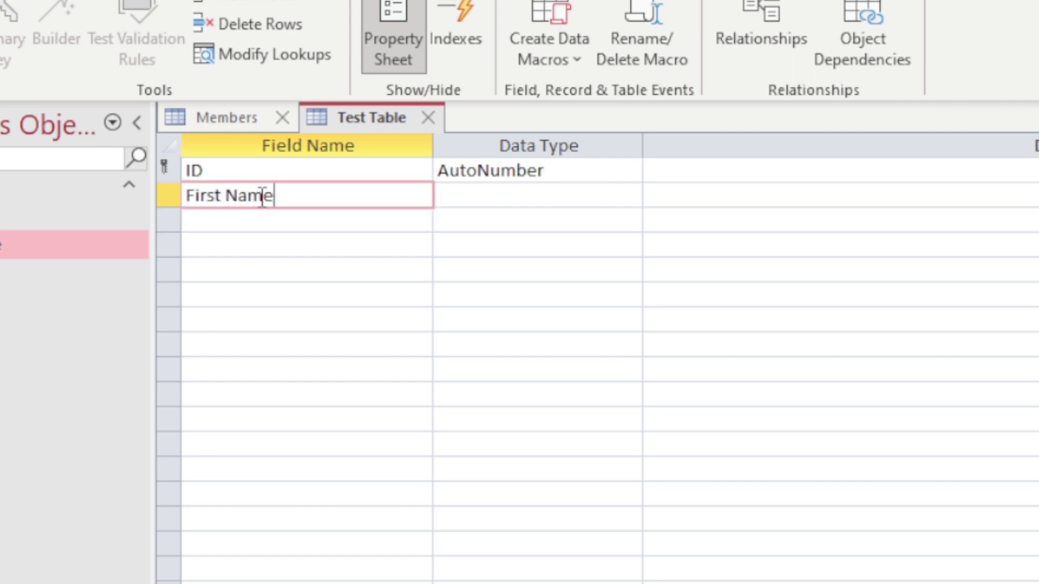
key("Tab")
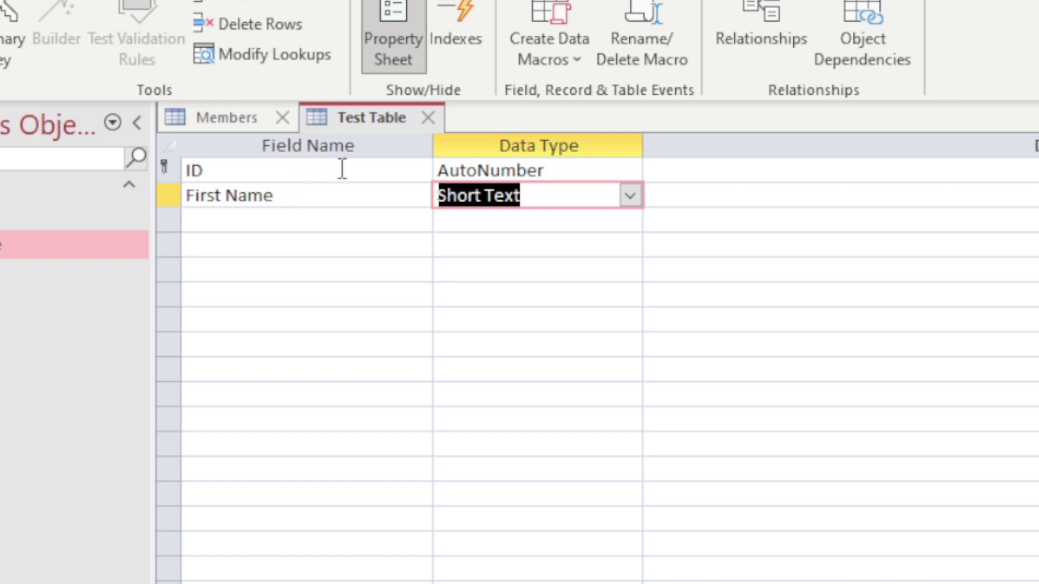
left_click(631, 196)
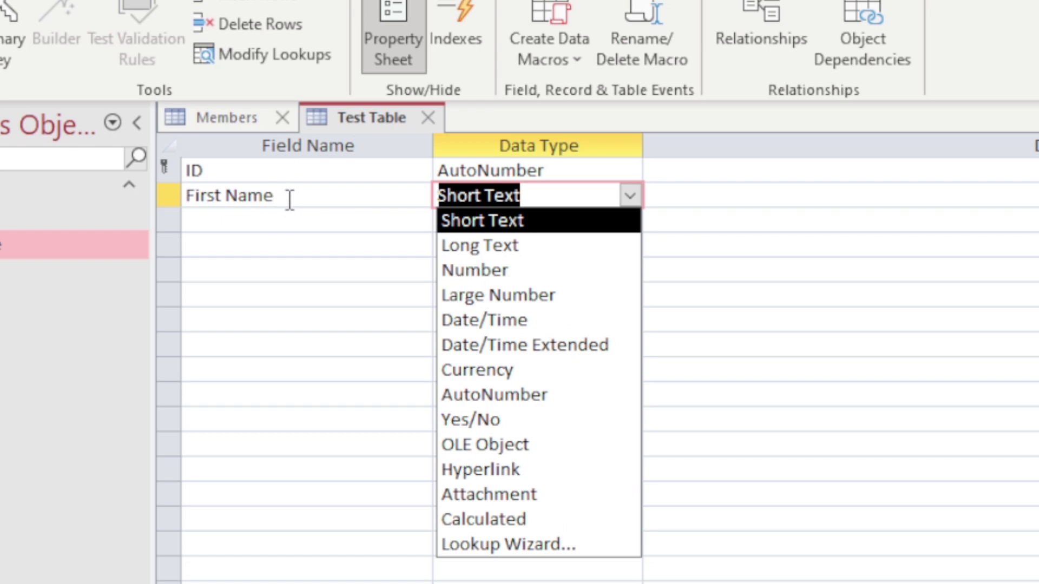
left_click(288, 199)
left_click(282, 223)
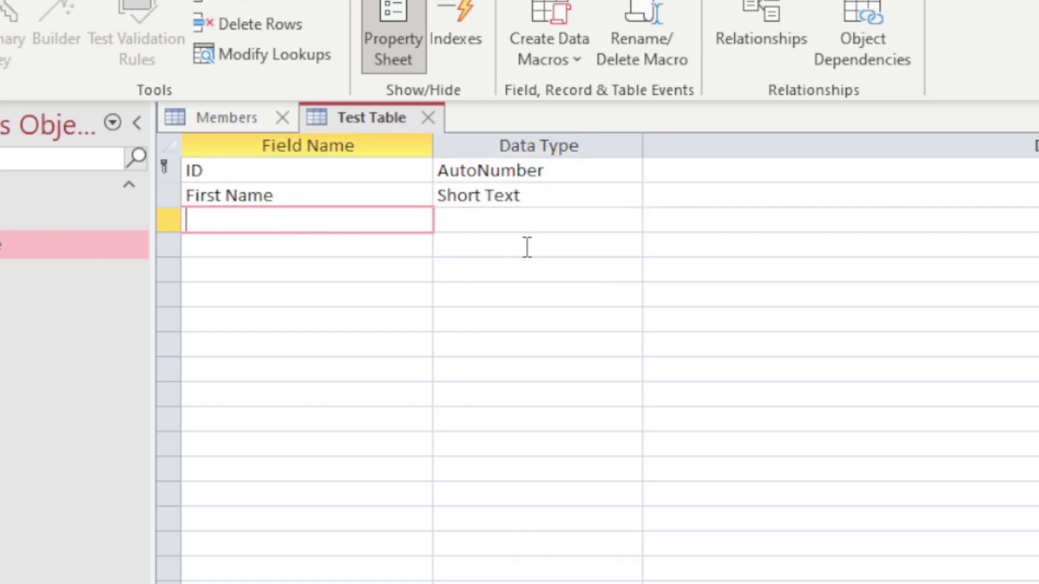
Switch Test Table to Datasheet View, agreeing to save it first
left_click(0, 60)
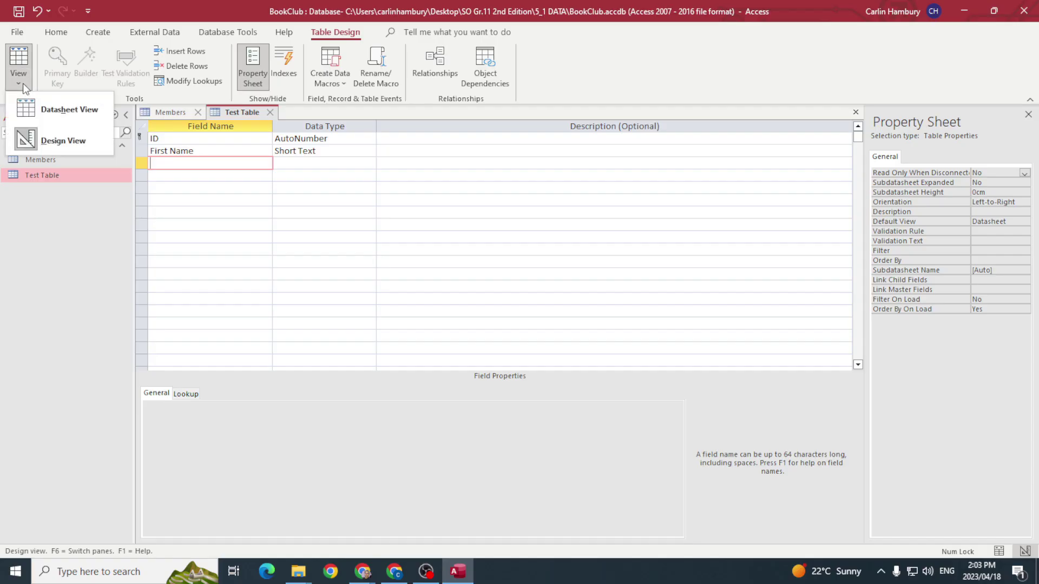
left_click(26, 106)
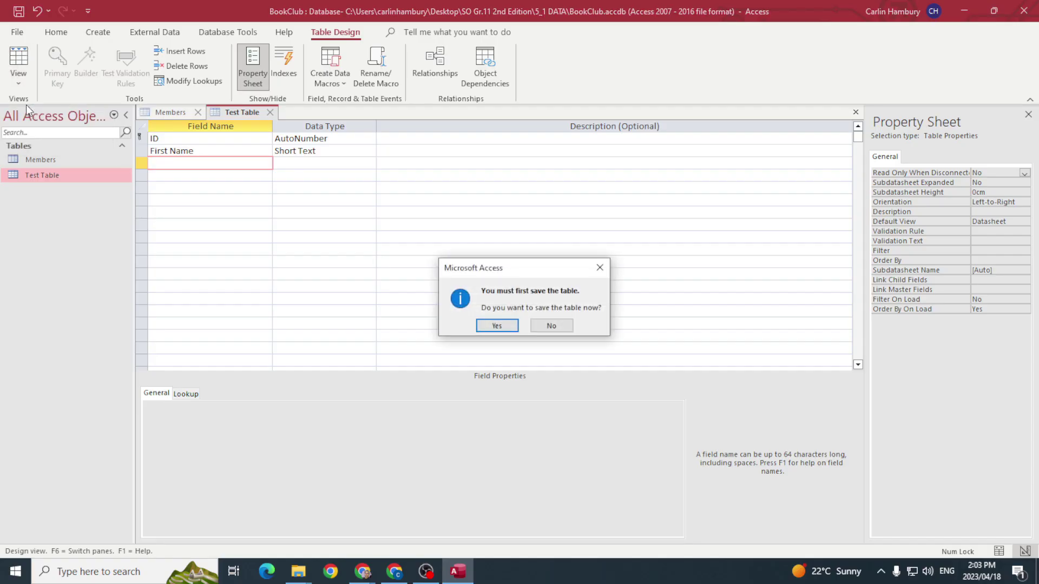
left_click(493, 327)
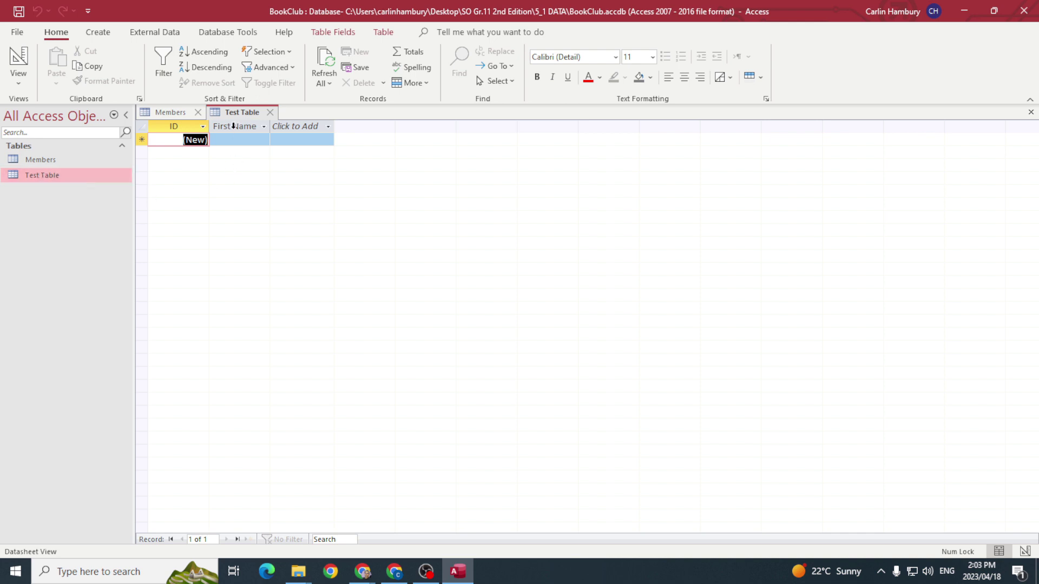
Open the Members table and switch it to Design View
left_click(42, 161)
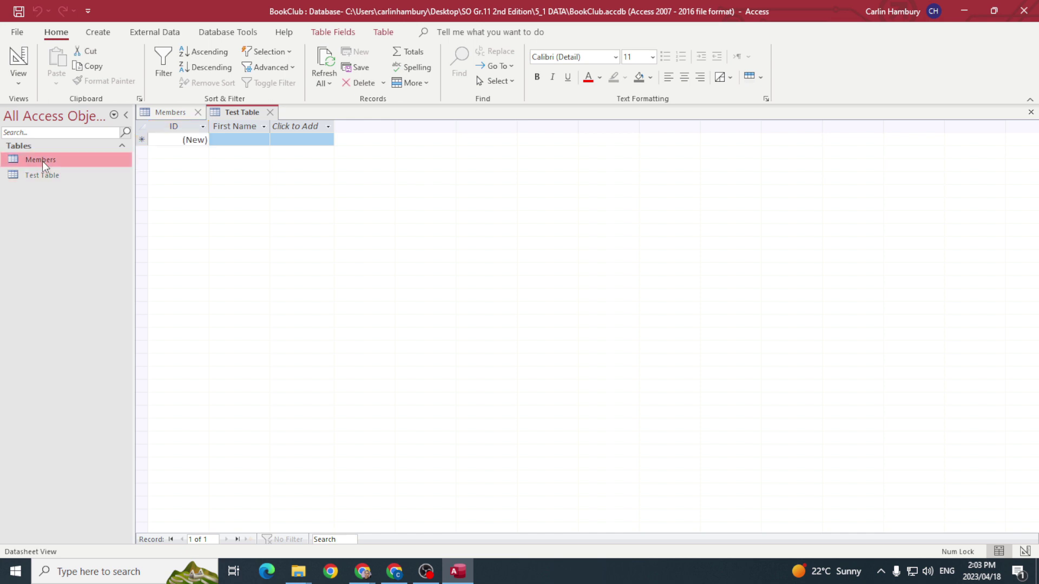
double_click(42, 161)
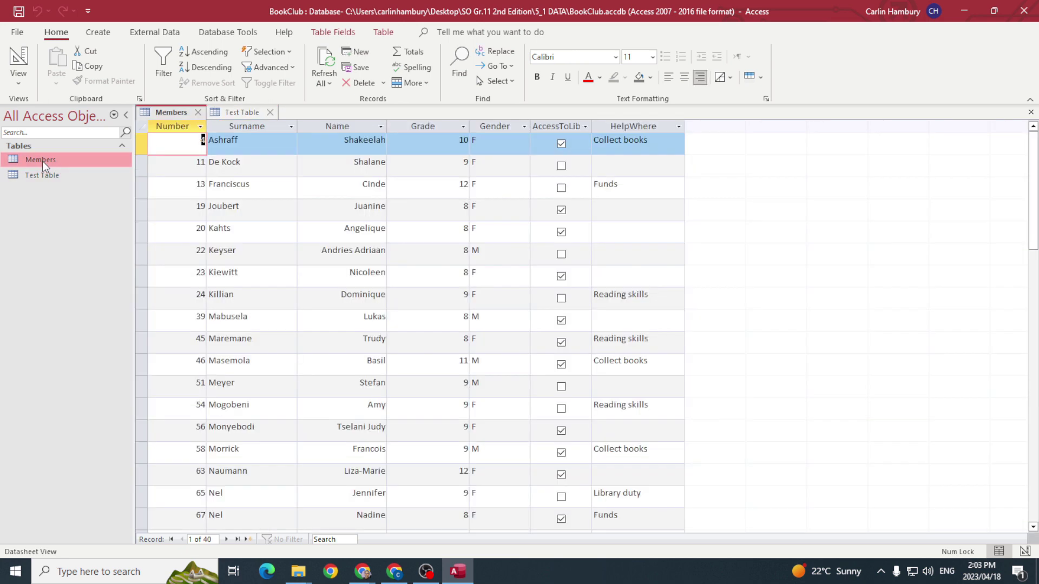
left_click(25, 85)
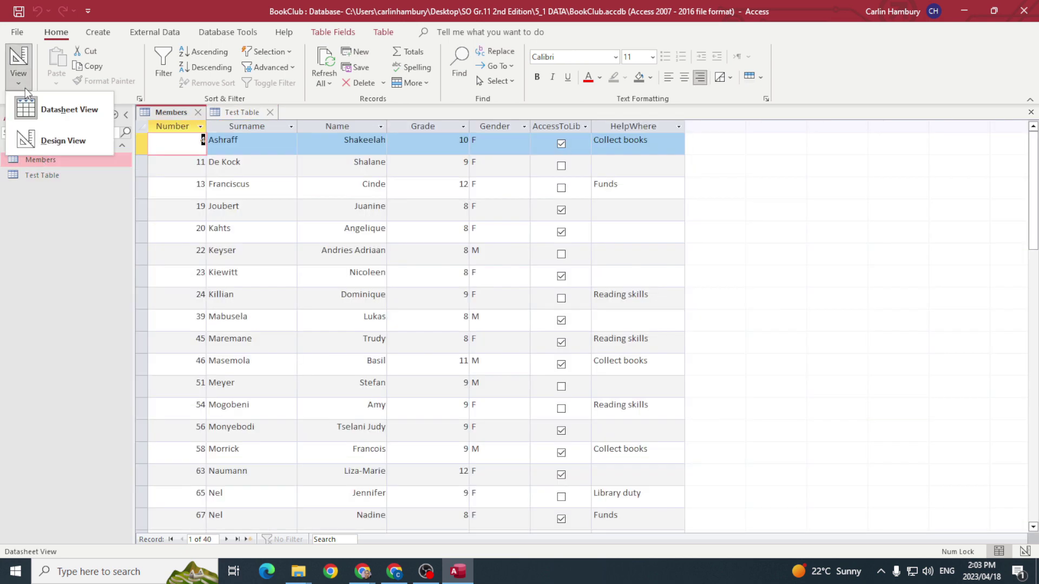
left_click(32, 140)
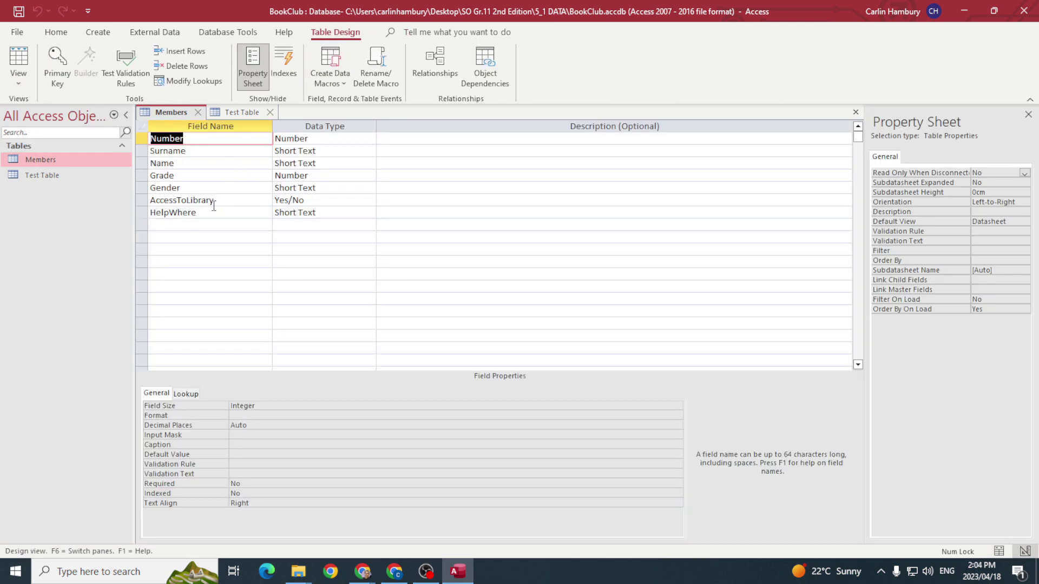
Return Members to Datasheet View and click into a Name cell
right_click(45, 161)
left_click(59, 182)
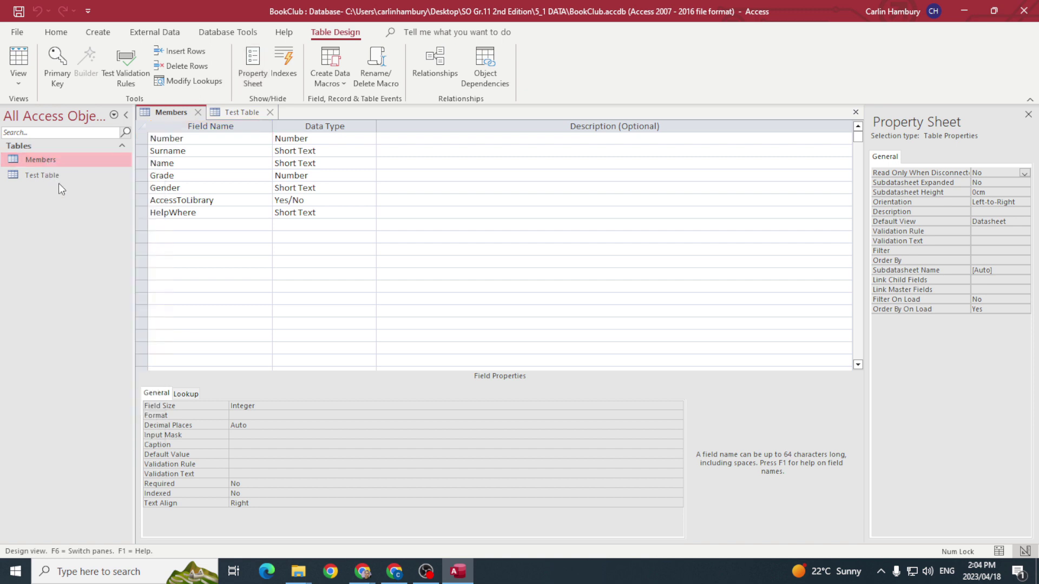
left_click(18, 85)
left_click(54, 107)
left_click(359, 291)
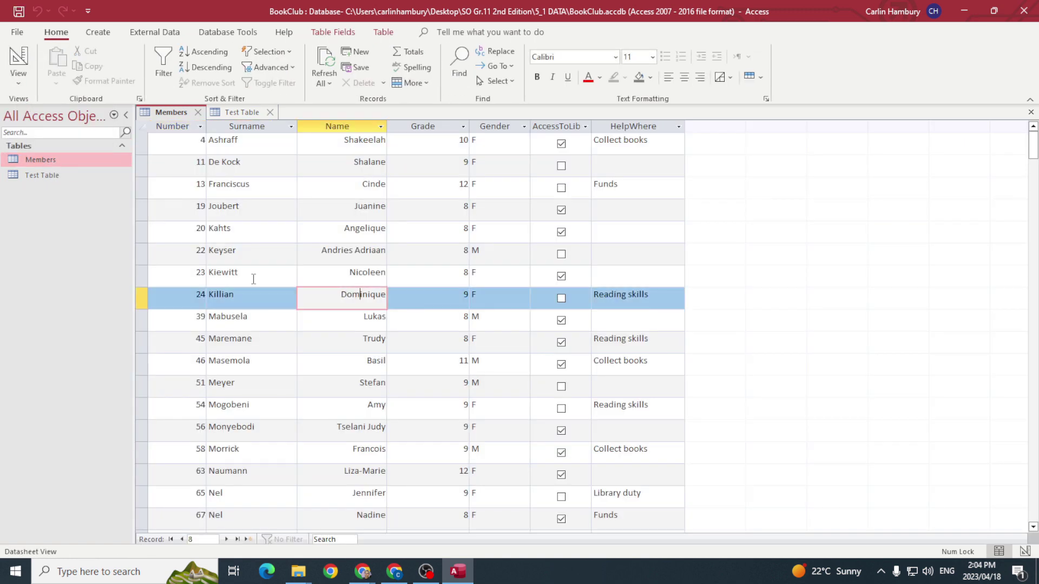